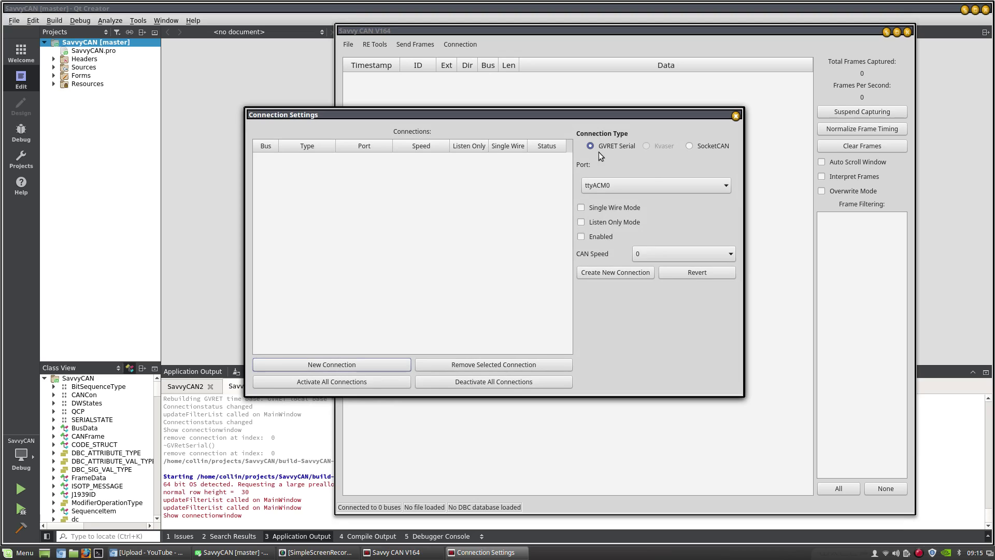
# Create an enabled GVRET Serial connection on port ttyACM0 with a CAN speed of 500000
pyautogui.click(611, 185)
pyautogui.click(611, 187)
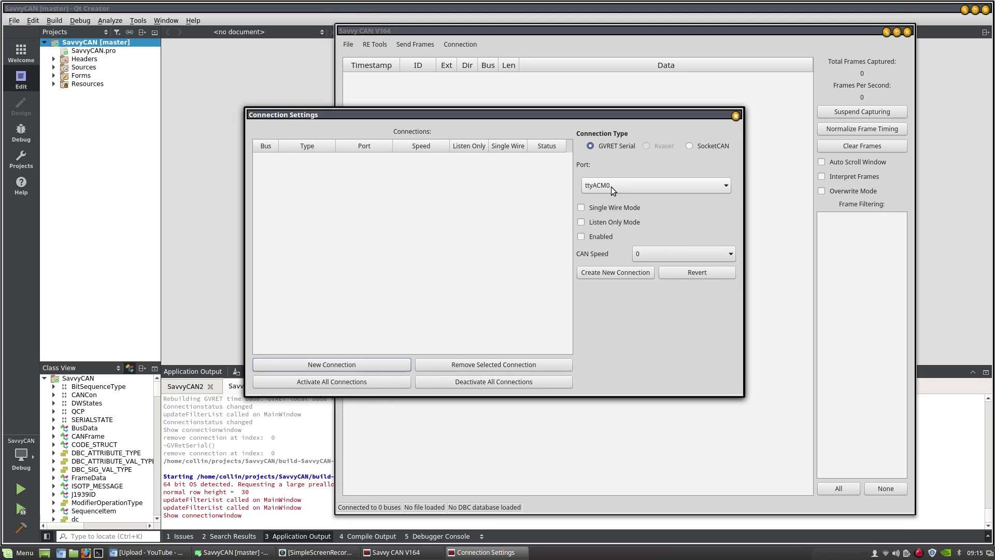
pyautogui.click(591, 239)
pyautogui.click(645, 253)
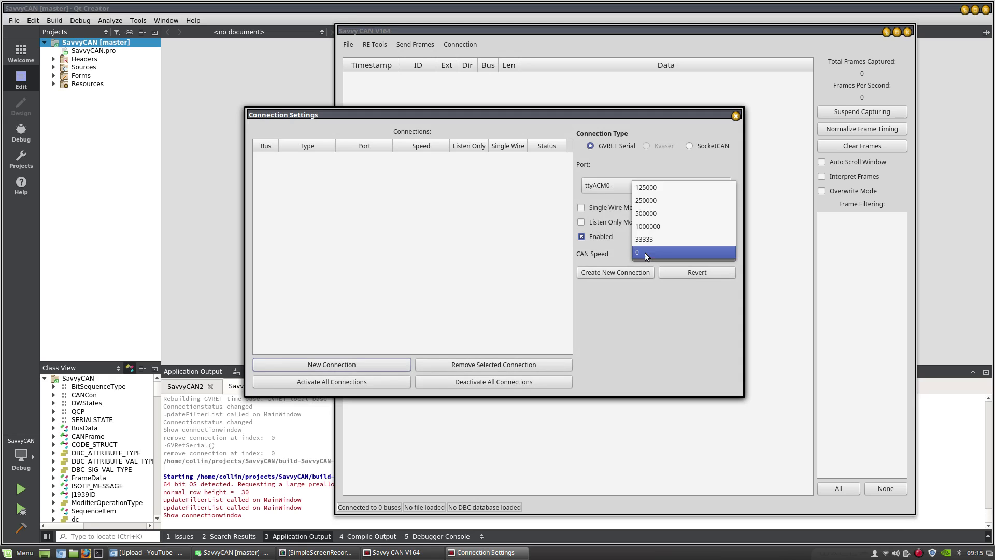
pyautogui.click(649, 212)
pyautogui.click(625, 272)
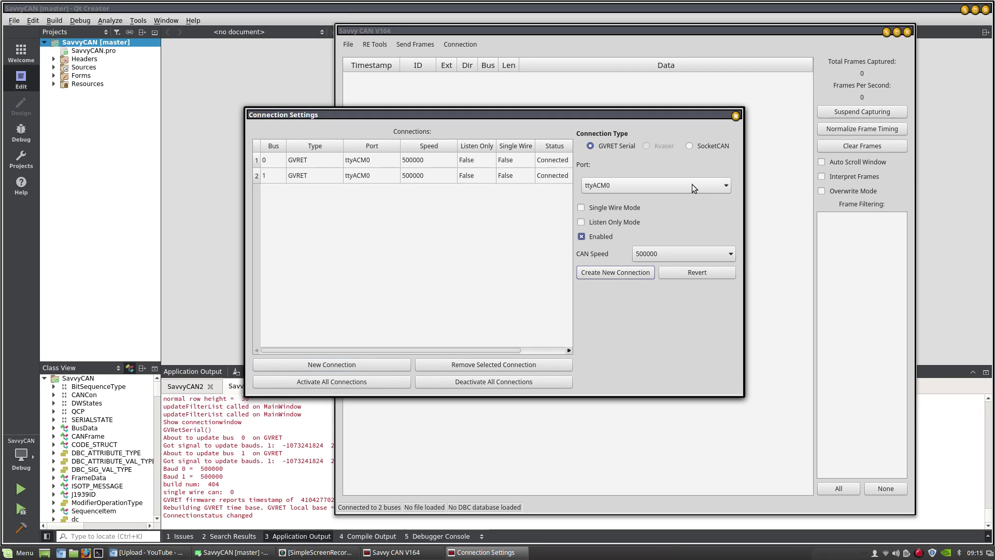
# Create an enabled SocketCAN connection on port can0 and close the connection settings
pyautogui.click(690, 145)
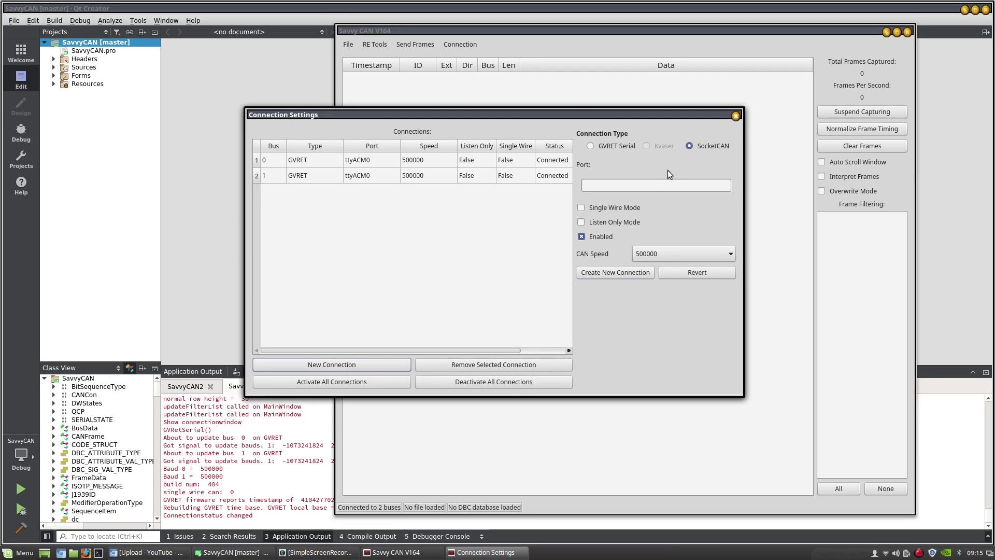
pyautogui.click(645, 186)
pyautogui.write('can0')
pyautogui.click(629, 274)
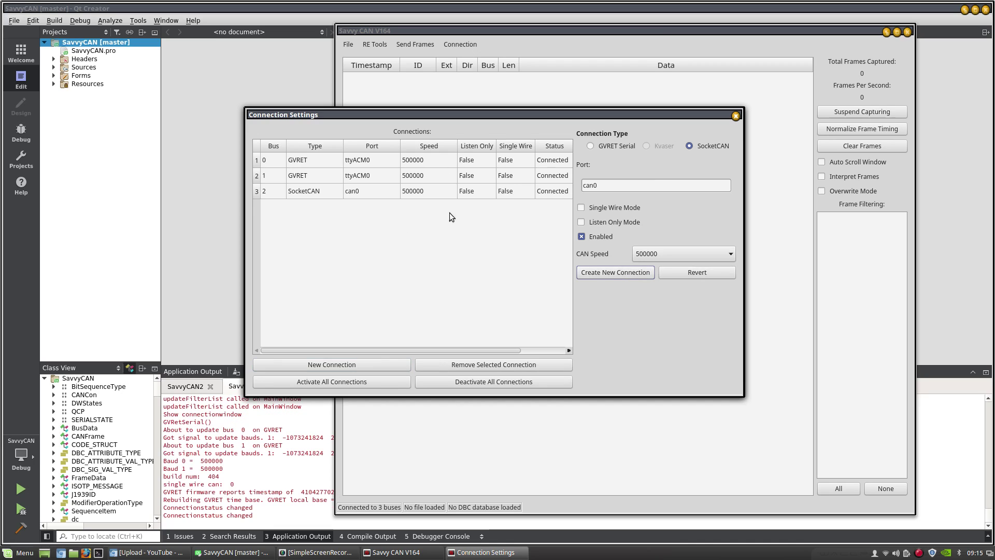
pyautogui.click(737, 115)
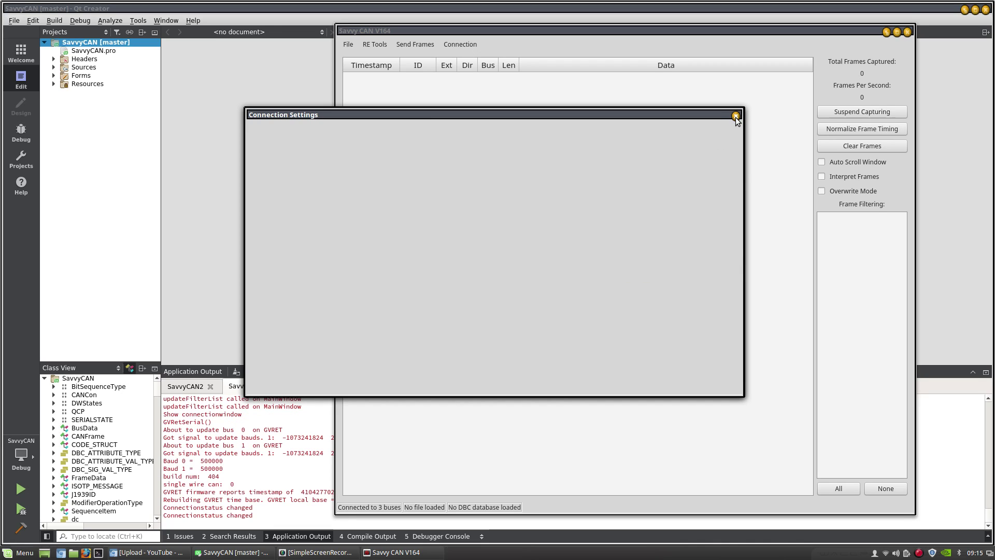
# Try to load coda_charger.CSV from the can_captures folder in the home directory as a GVRET log
pyautogui.click(348, 44)
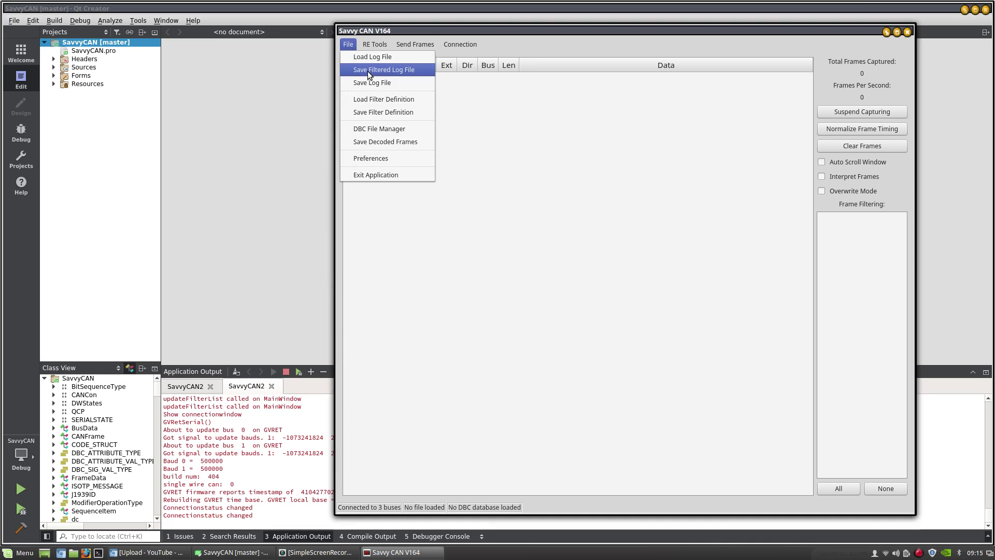
pyautogui.click(364, 58)
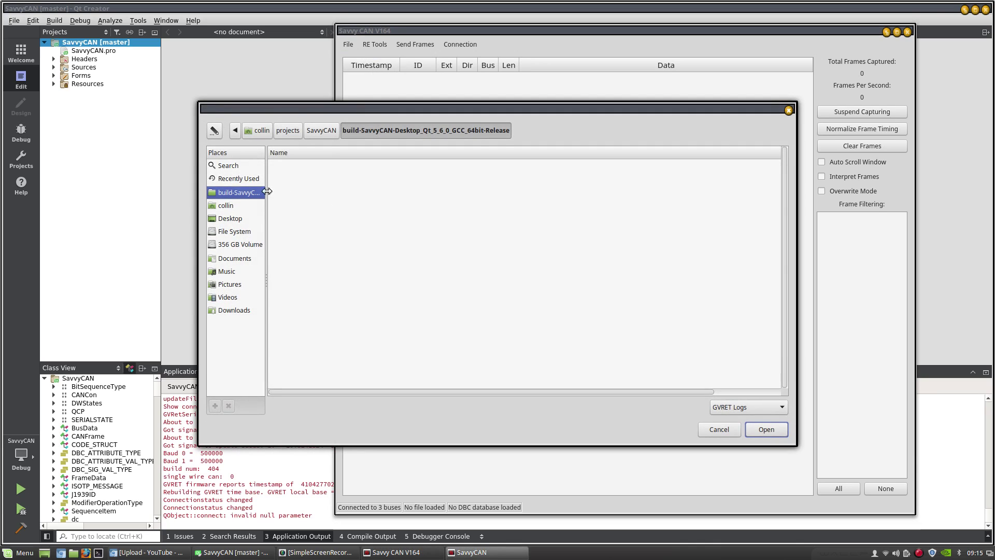
pyautogui.click(226, 208)
pyautogui.scroll(-5, 394, 318)
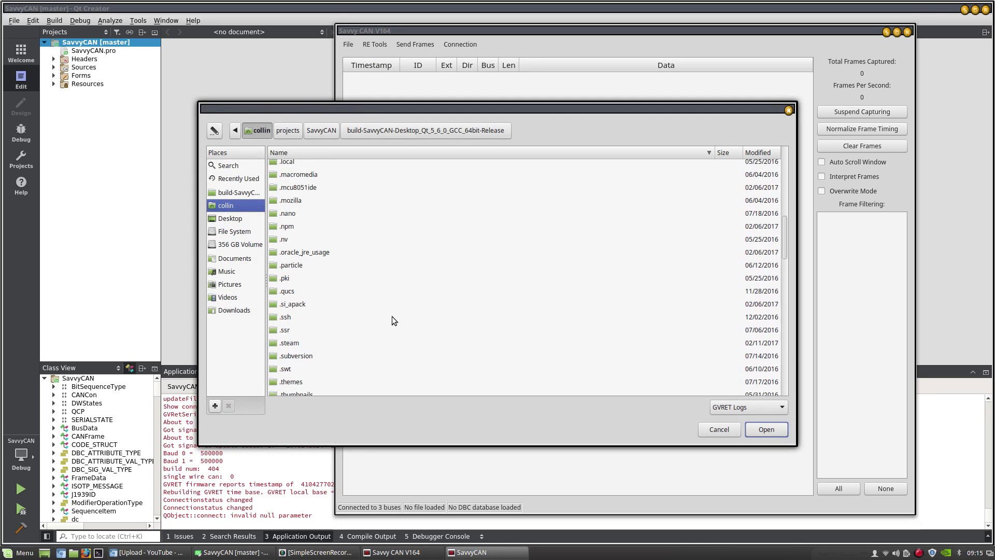
pyautogui.scroll(-3, 392, 317)
pyautogui.scroll(2, 385, 306)
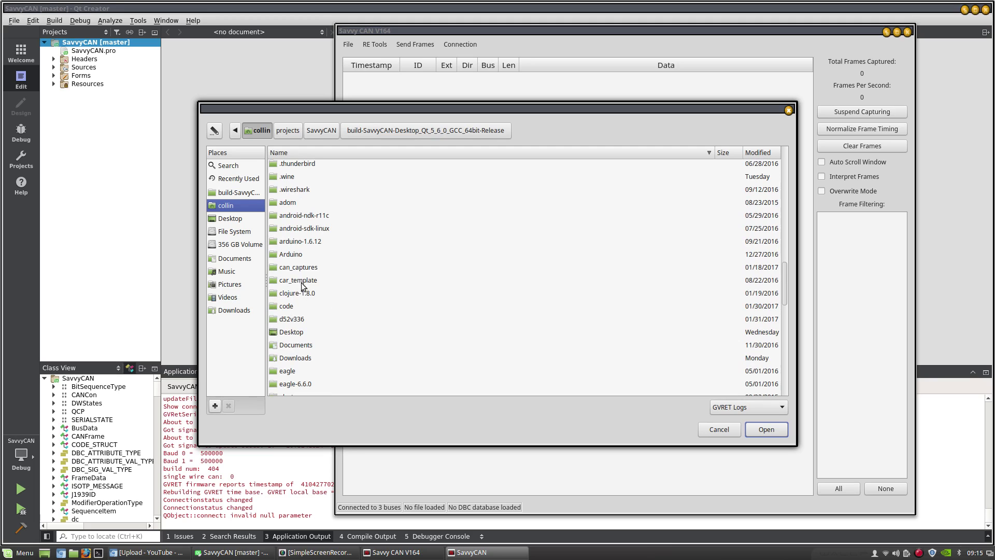
pyautogui.click(289, 268)
pyautogui.doubleClick(292, 268)
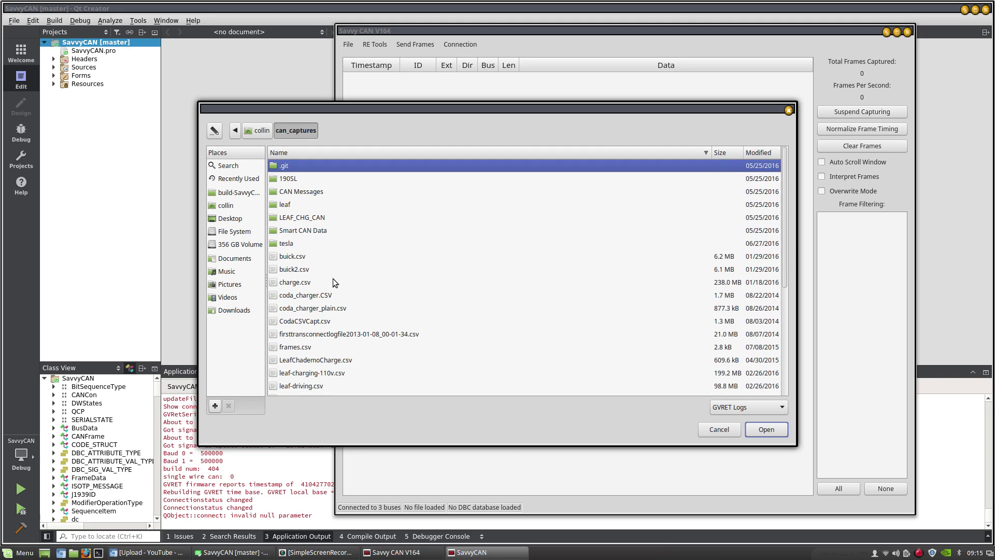
pyautogui.click(306, 300)
pyautogui.doubleClick(306, 296)
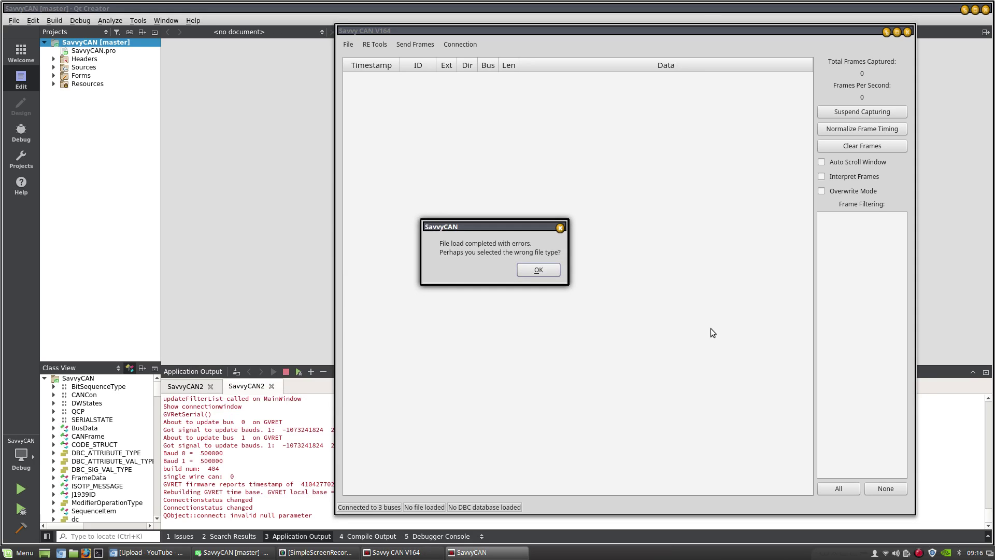
pyautogui.click(538, 269)
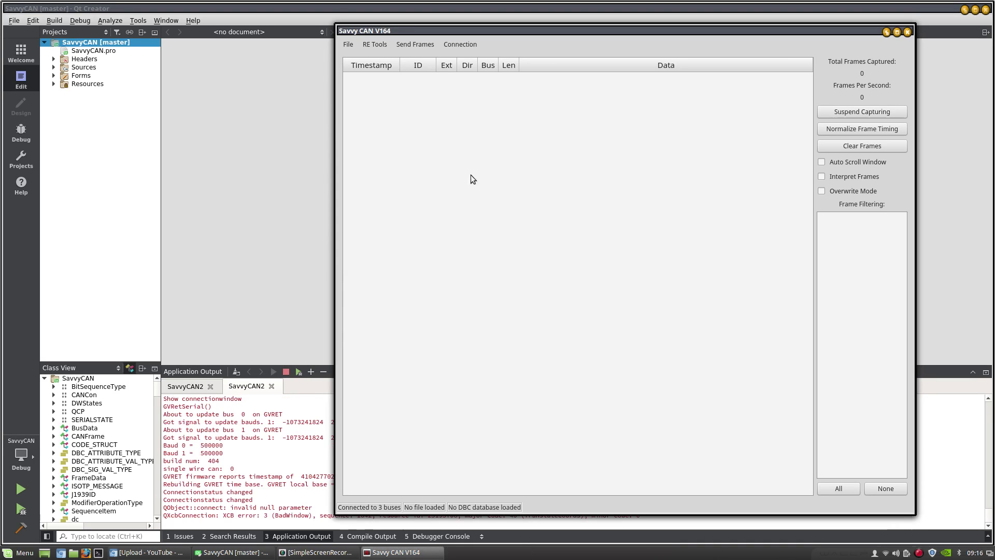
# Load the GVRET log newparktodrive0316.csv from the tesla subfolder of can_captures
pyautogui.click(347, 45)
pyautogui.click(369, 56)
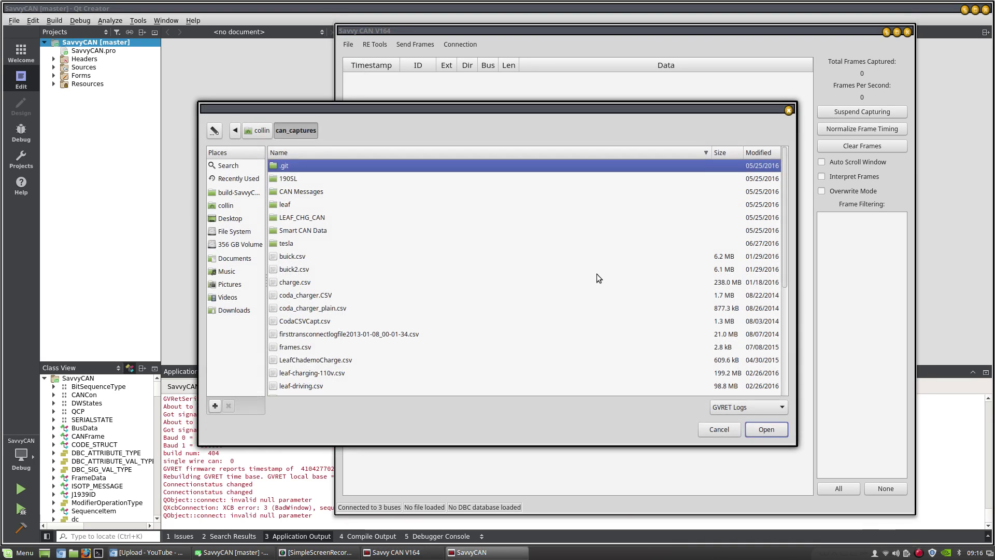
pyautogui.doubleClick(285, 243)
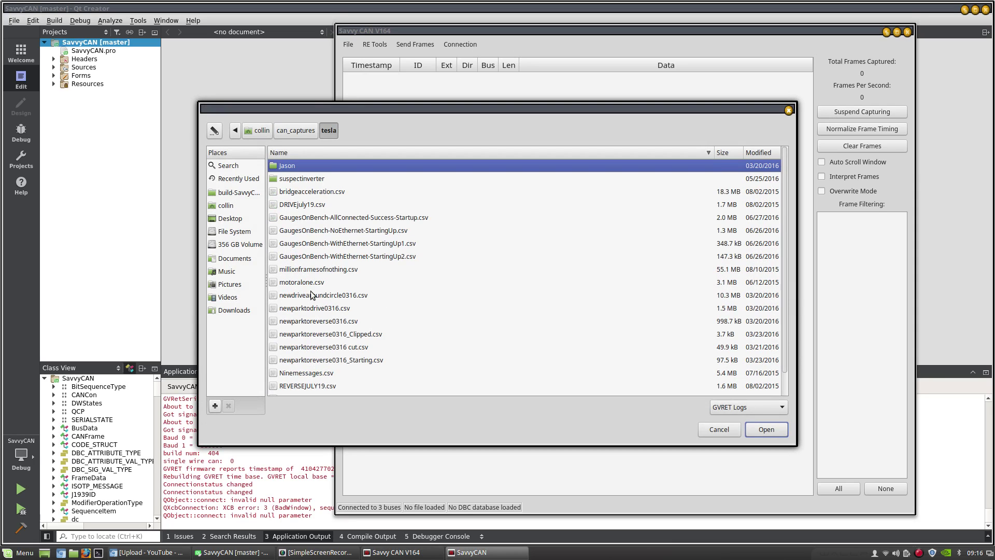
pyautogui.doubleClick(310, 308)
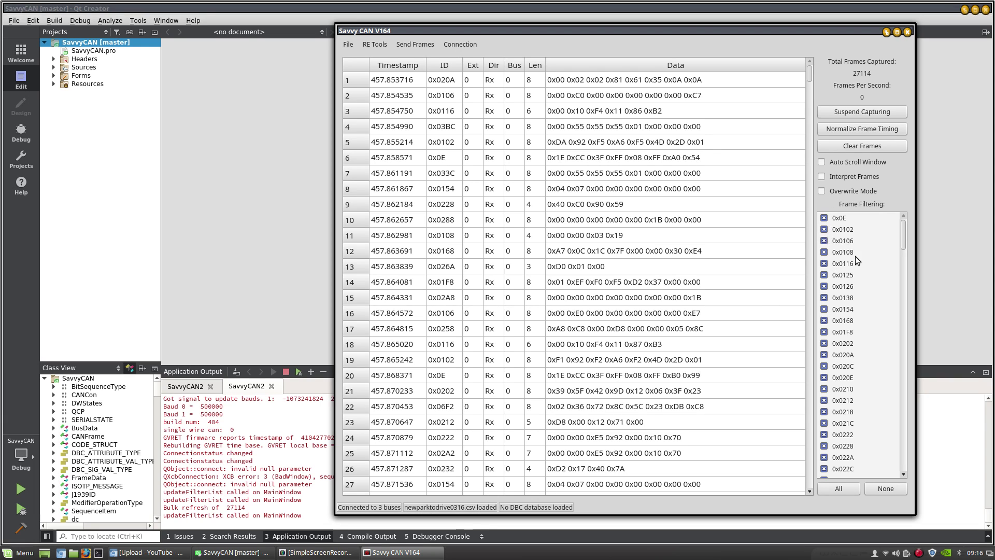
# Filter the frame list to IDs 0x0202, 0x0125 and 0x0102, and re-enable all IDs
pyautogui.click(884, 487)
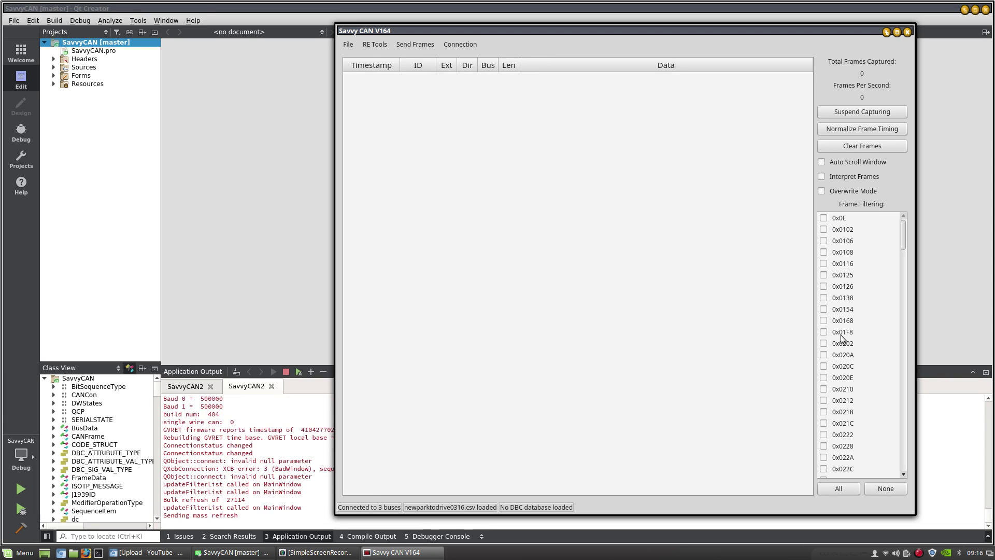
pyautogui.click(824, 343)
pyautogui.click(824, 275)
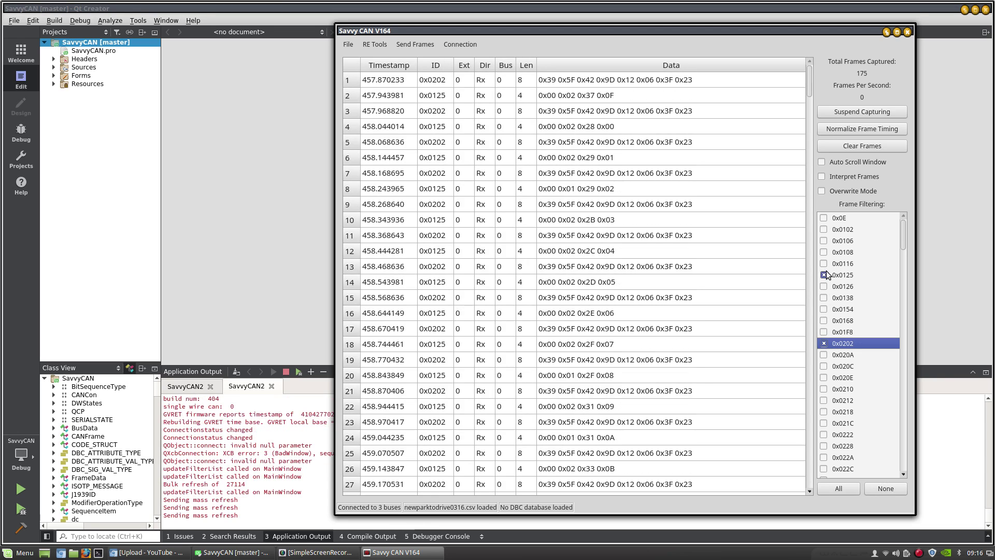
pyautogui.click(824, 229)
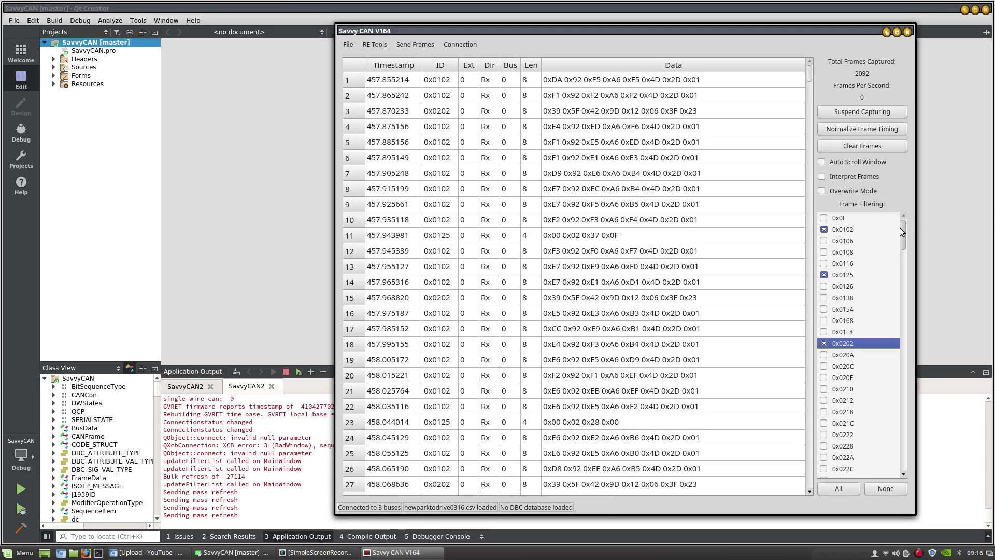
pyautogui.click(844, 489)
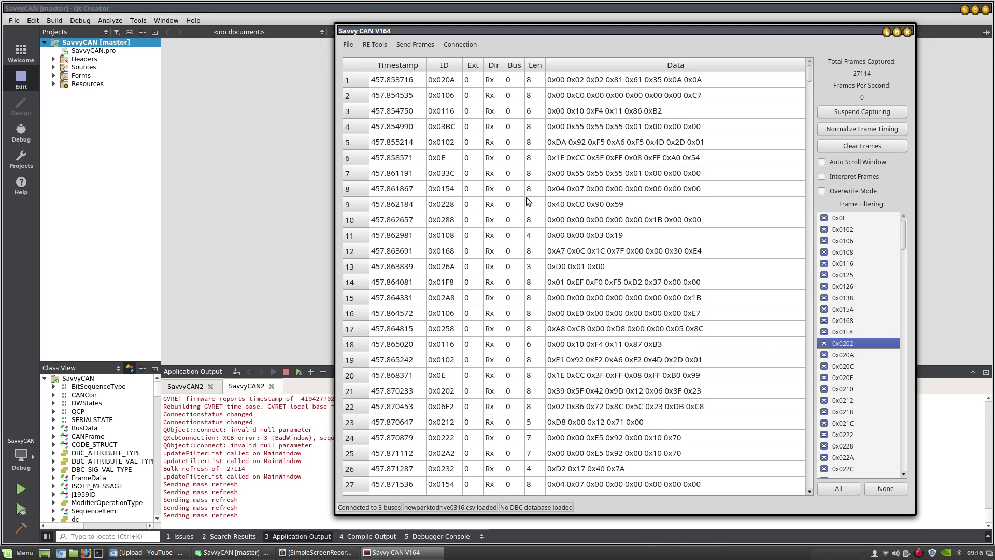
# Open the frame Playback window and add the captured data to the playback sequence
pyautogui.moveTo(809, 78); pyautogui.dragTo(809, 113)
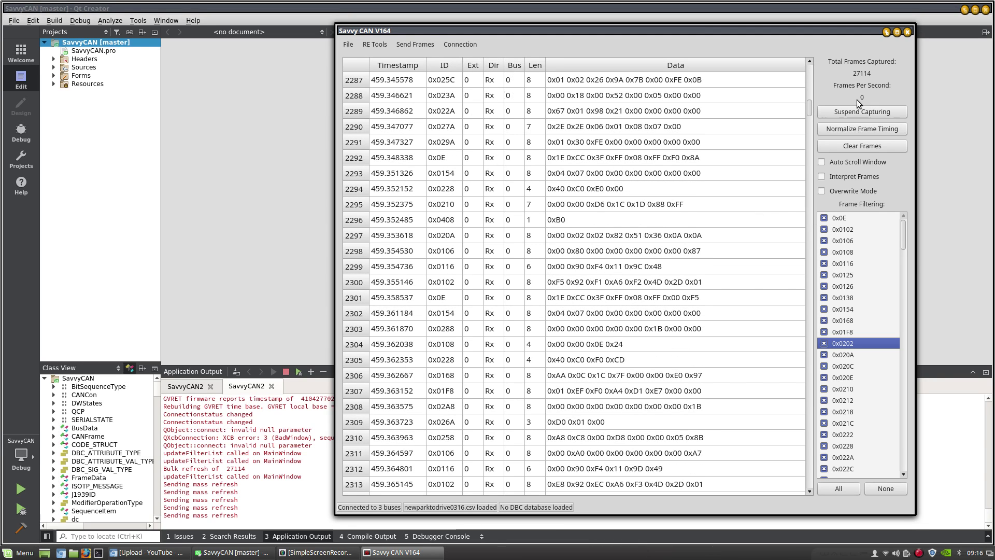
pyautogui.moveTo(810, 109); pyautogui.dragTo(810, 64)
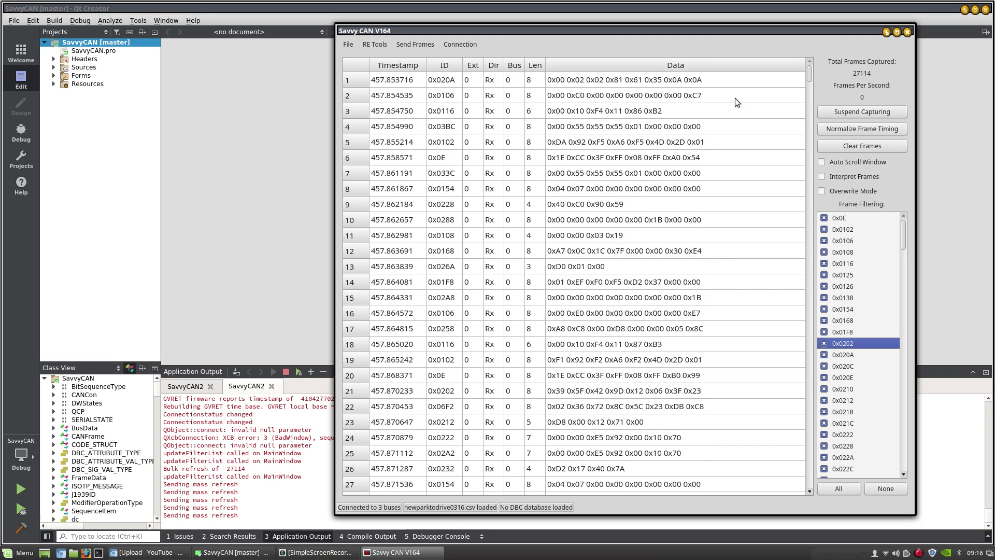
pyautogui.click(420, 45)
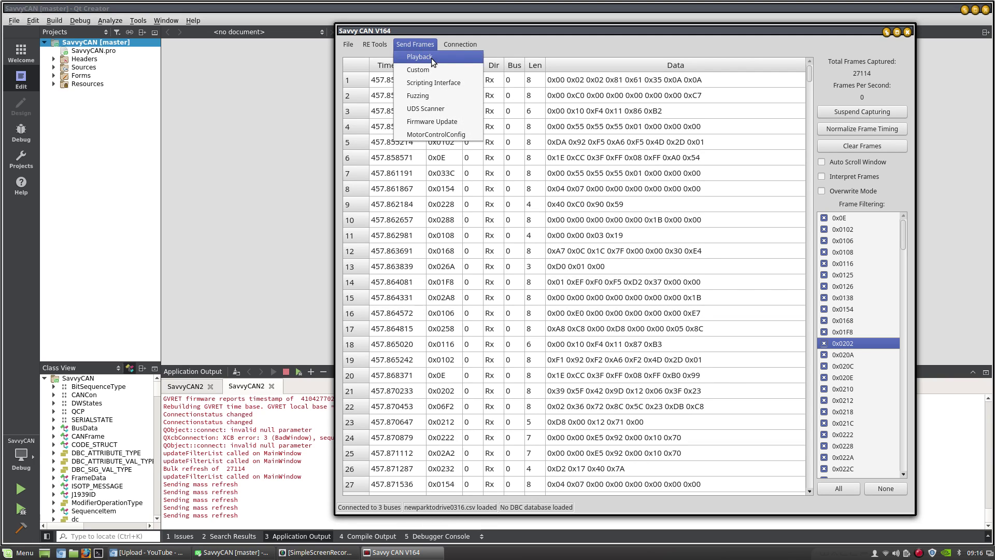
pyautogui.click(432, 58)
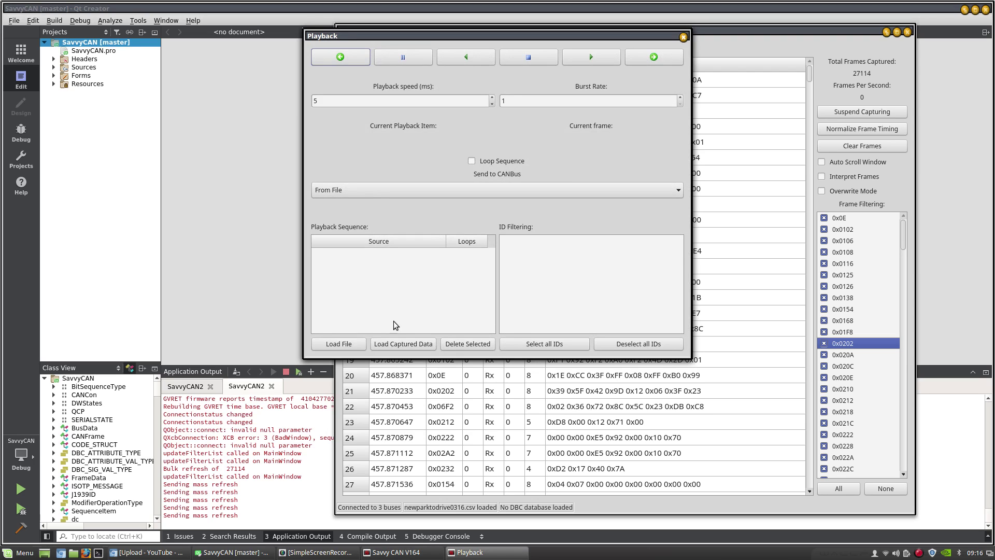
pyautogui.click(409, 344)
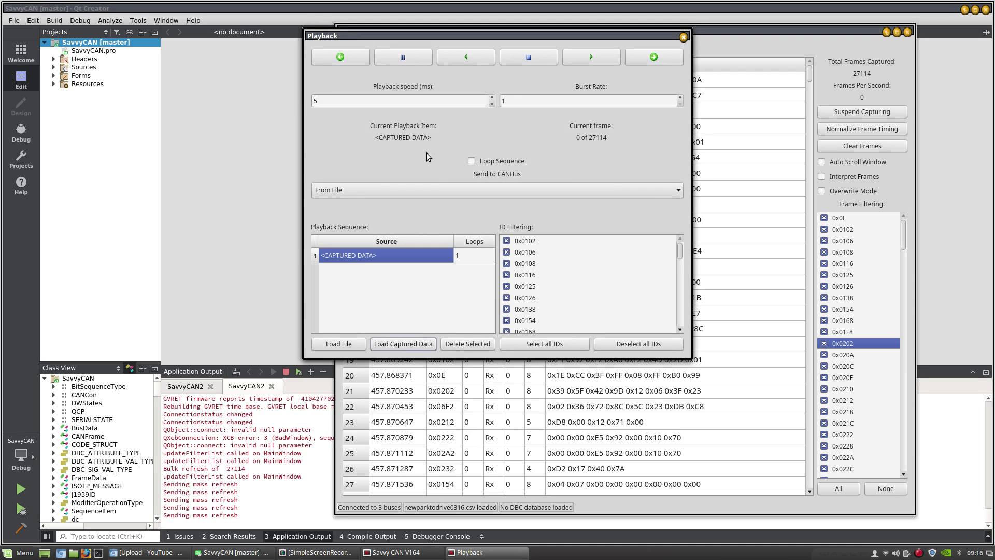
pyautogui.click(404, 100)
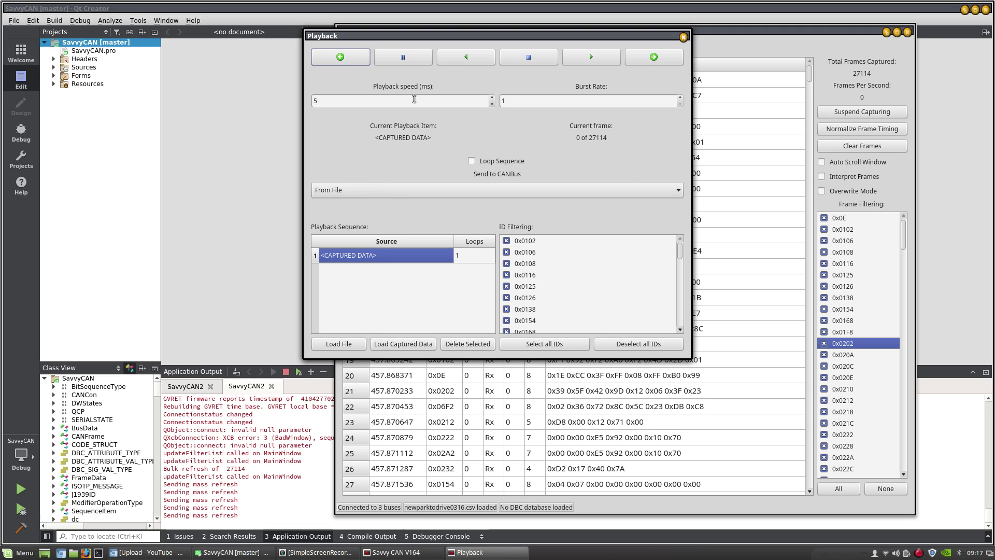
# Add DRIVEjuly19.csv to the playback sequence, keep the captured data selected, and turn on sequence looping
pyautogui.click(339, 345)
pyautogui.doubleClick(308, 205)
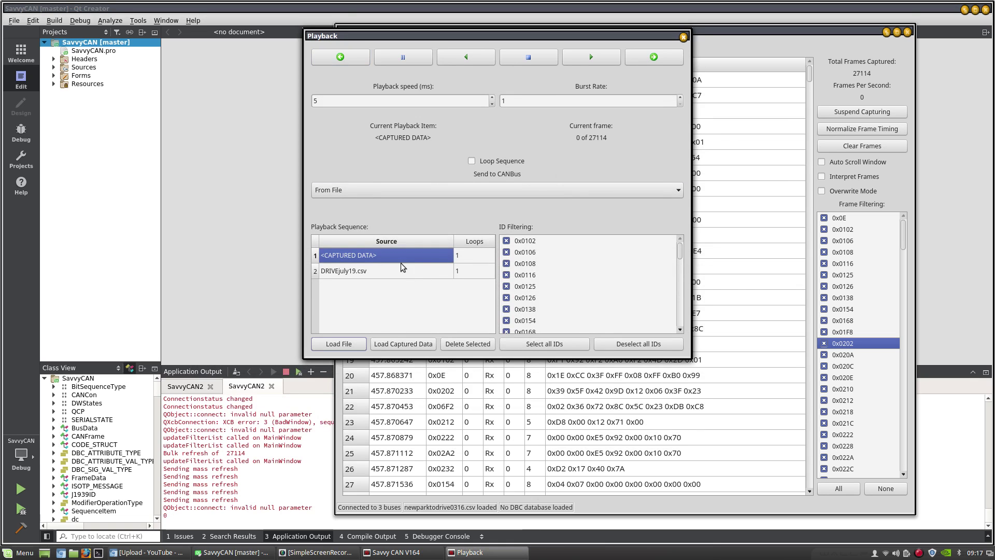
pyautogui.click(375, 273)
pyautogui.click(369, 256)
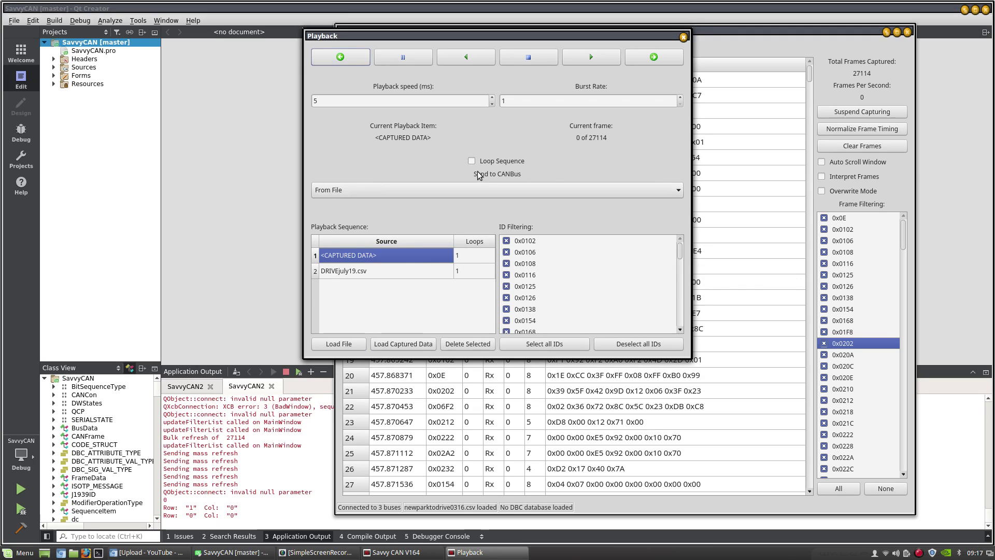
pyautogui.click(471, 161)
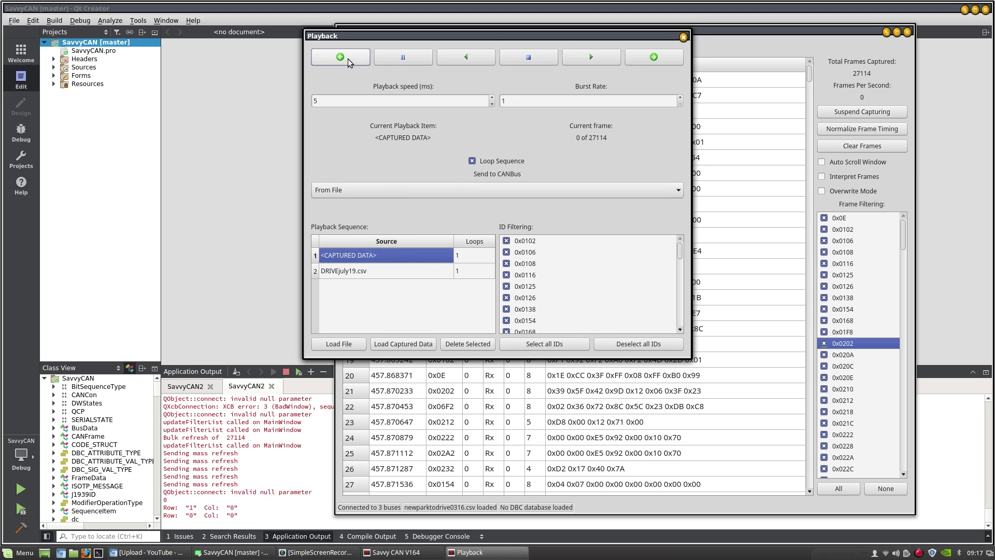
# Clear the main window's captured frames and single-step the captured-data playback forward to frame 5
pyautogui.click(866, 149)
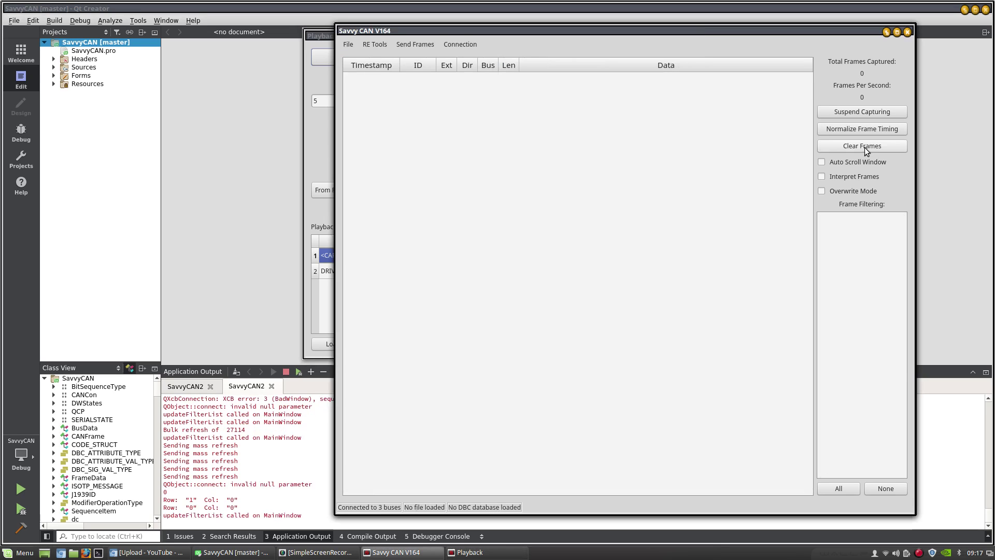
pyautogui.click(446, 553)
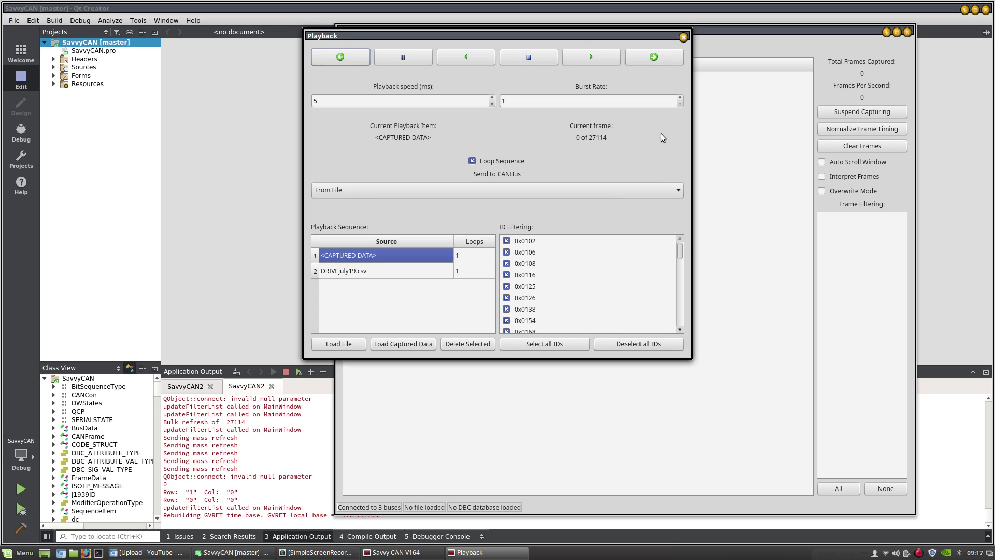
pyautogui.click(655, 60)
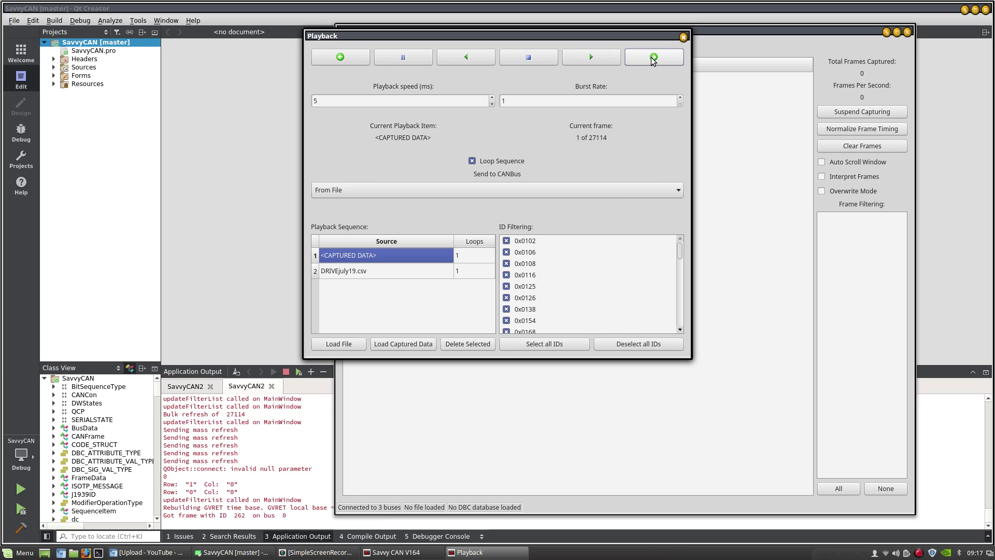
pyautogui.click(654, 59)
pyautogui.click(654, 58)
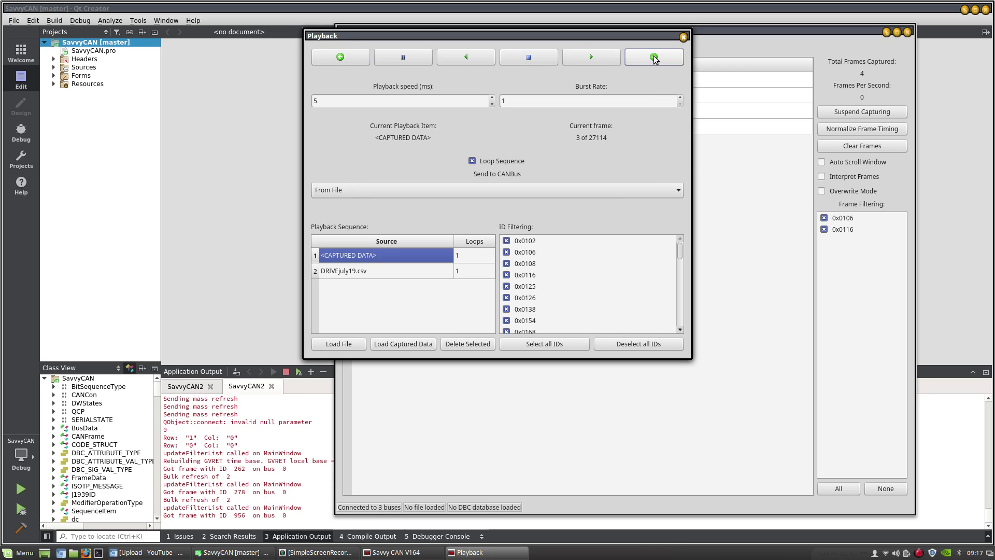
pyautogui.click(652, 57)
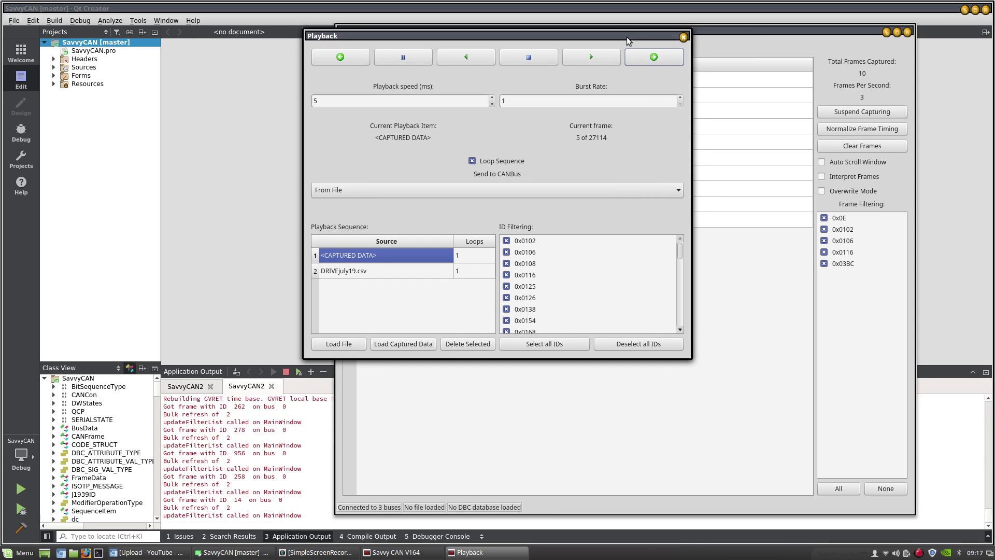
pyautogui.moveTo(627, 37); pyautogui.dragTo(400, 42)
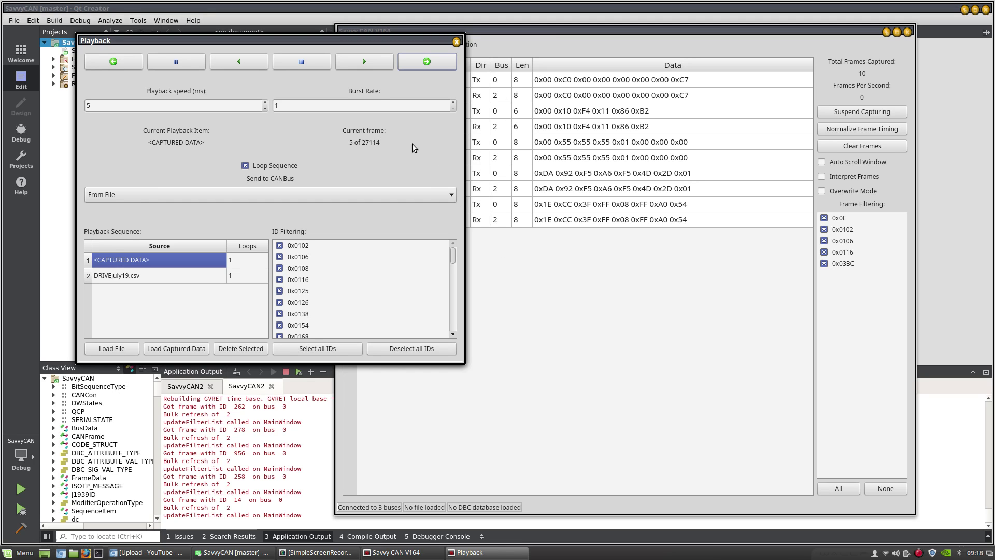
# Start forward playback of the captured data, then set the playback speed to 1 ms and the burst rate to 6
pyautogui.click(358, 66)
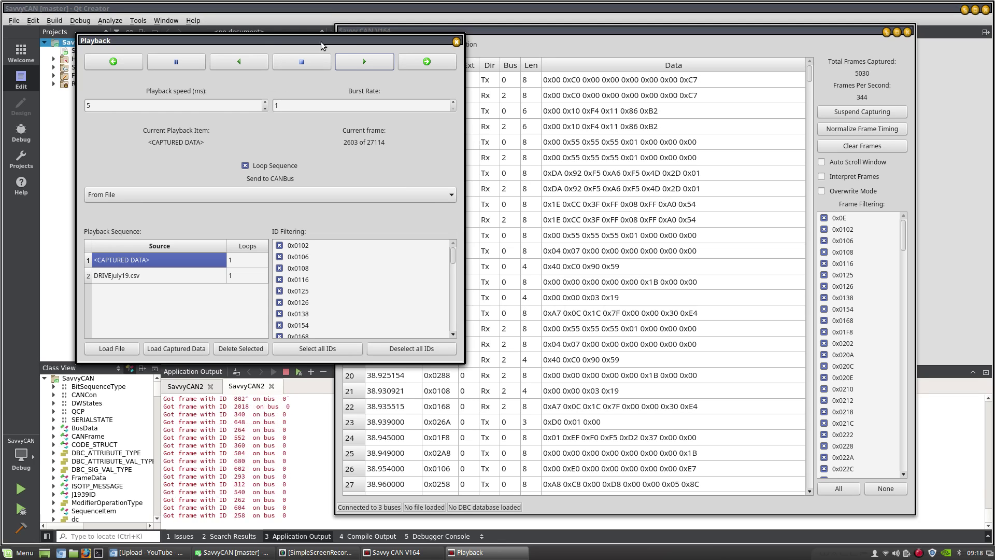
pyautogui.click(263, 109)
pyautogui.click(264, 109)
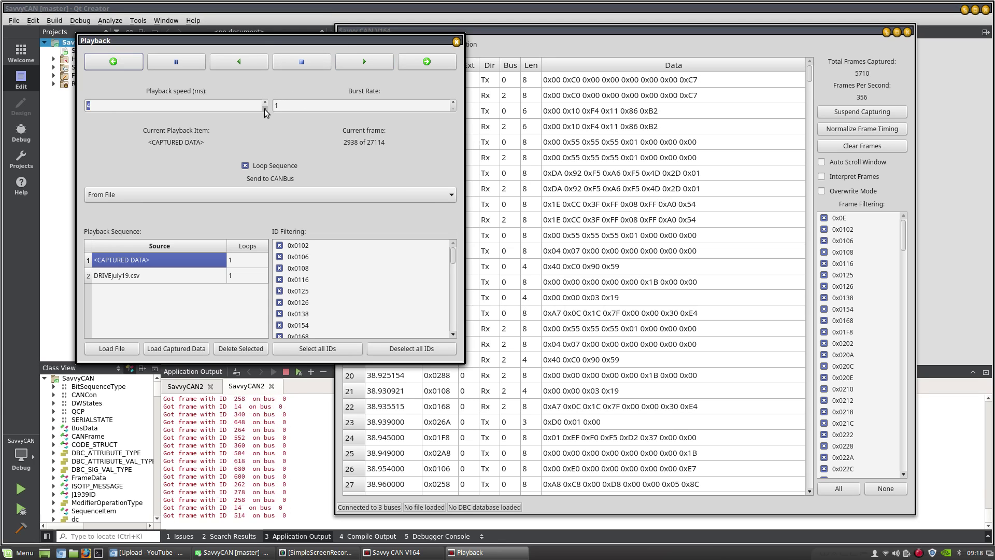
pyautogui.click(264, 109)
pyautogui.click(263, 109)
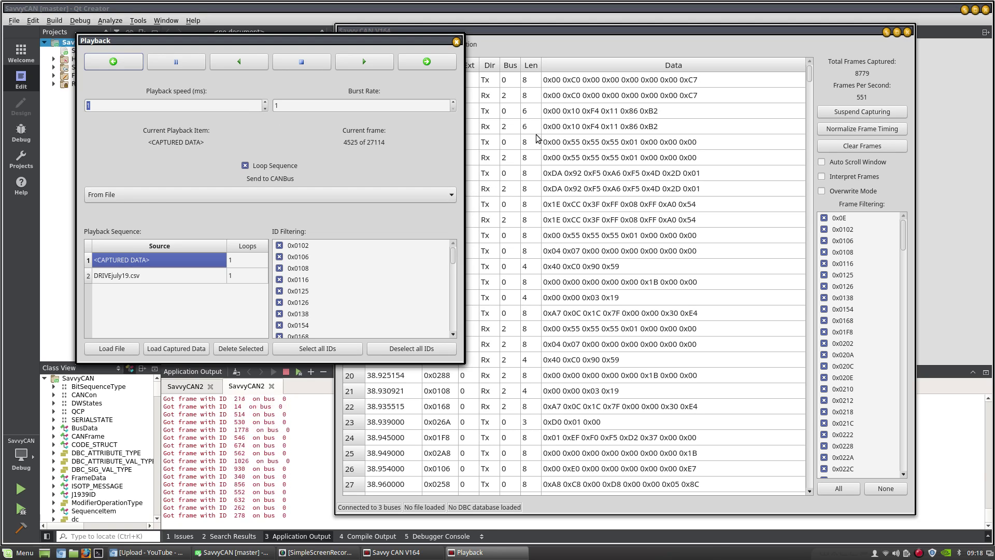
pyautogui.click(453, 103)
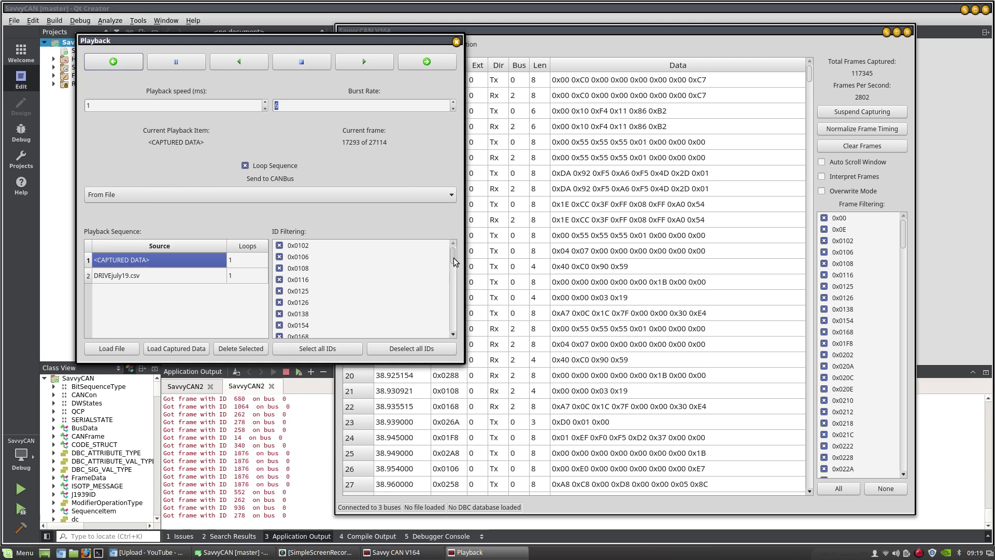
# Look through the playback ID filtering list and pause the running playback
pyautogui.moveTo(455, 260); pyautogui.dragTo(443, 304)
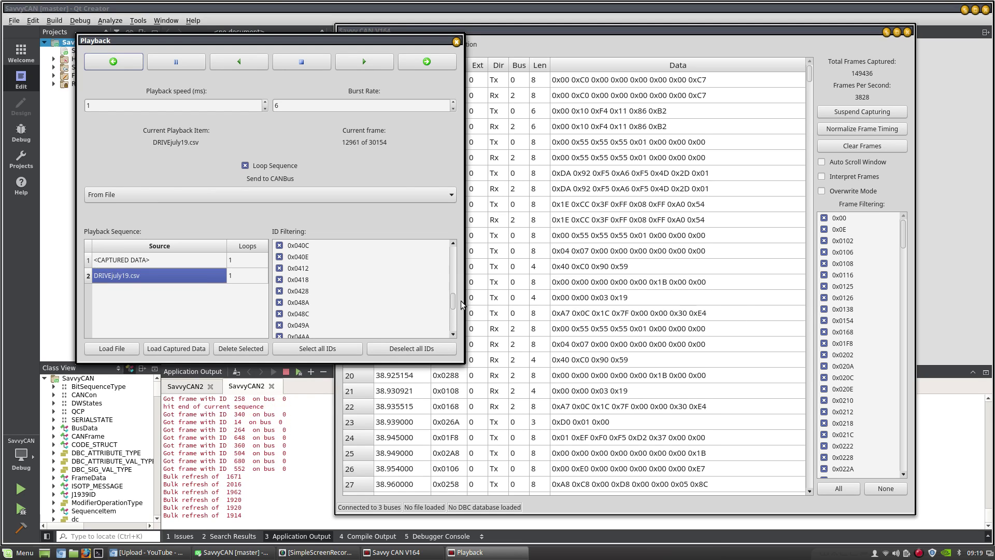
pyautogui.moveTo(454, 303); pyautogui.dragTo(454, 252)
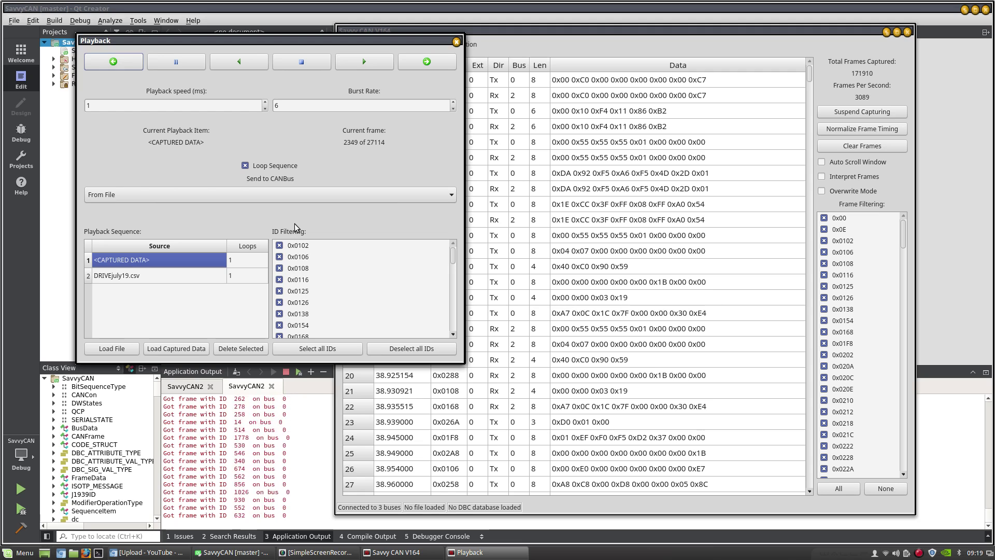
pyautogui.click(191, 64)
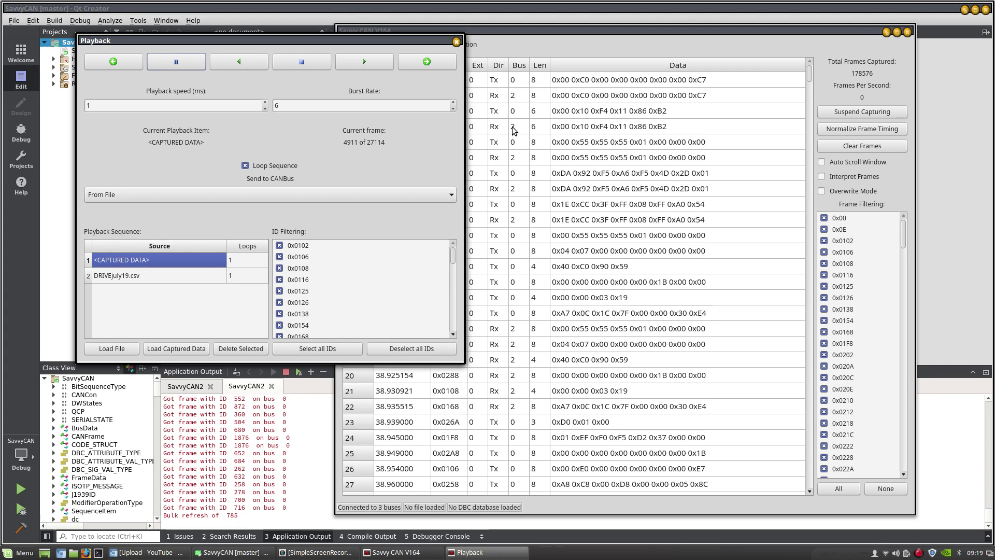
# Set playback to send to CAN bus 0 and clear the main window's captured frames
pyautogui.click(127, 196)
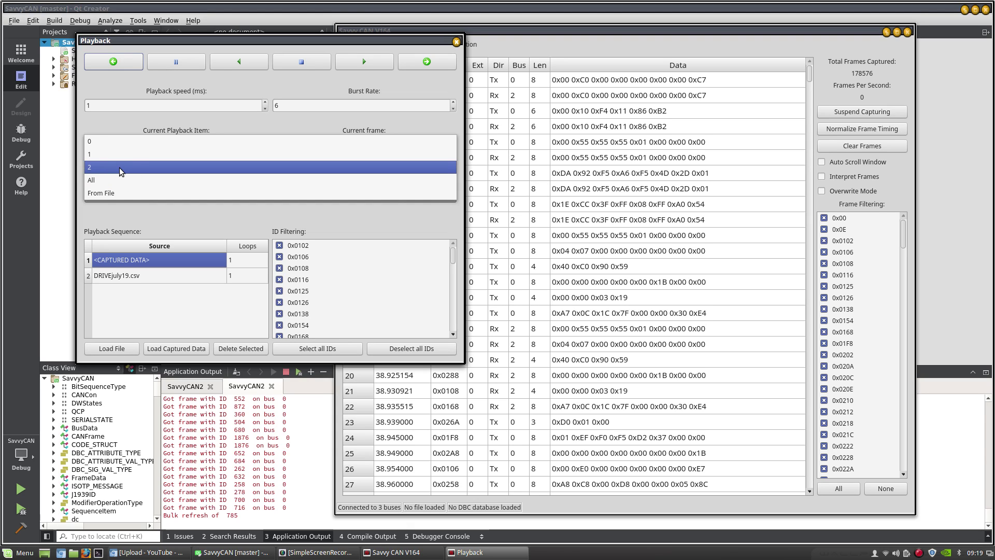
pyautogui.click(116, 141)
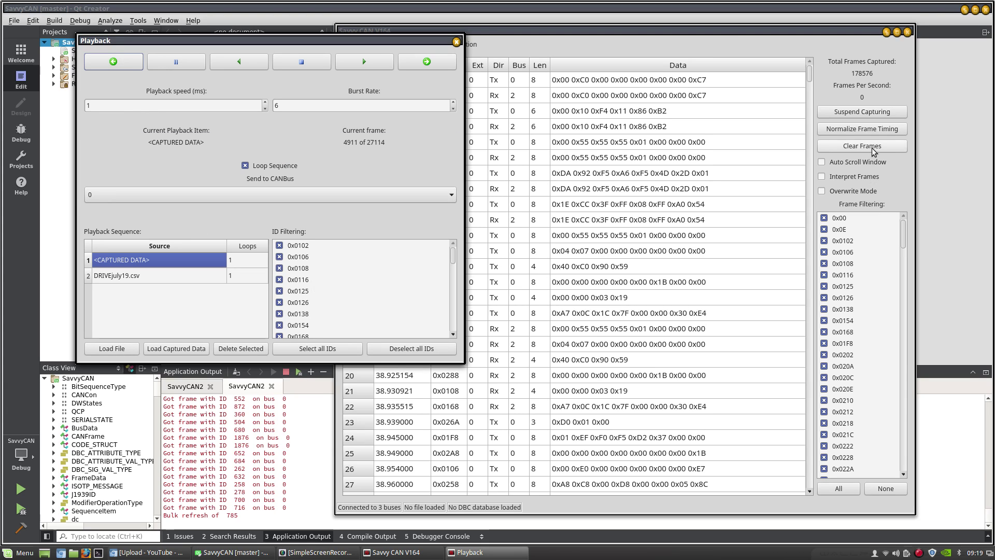
pyautogui.click(865, 147)
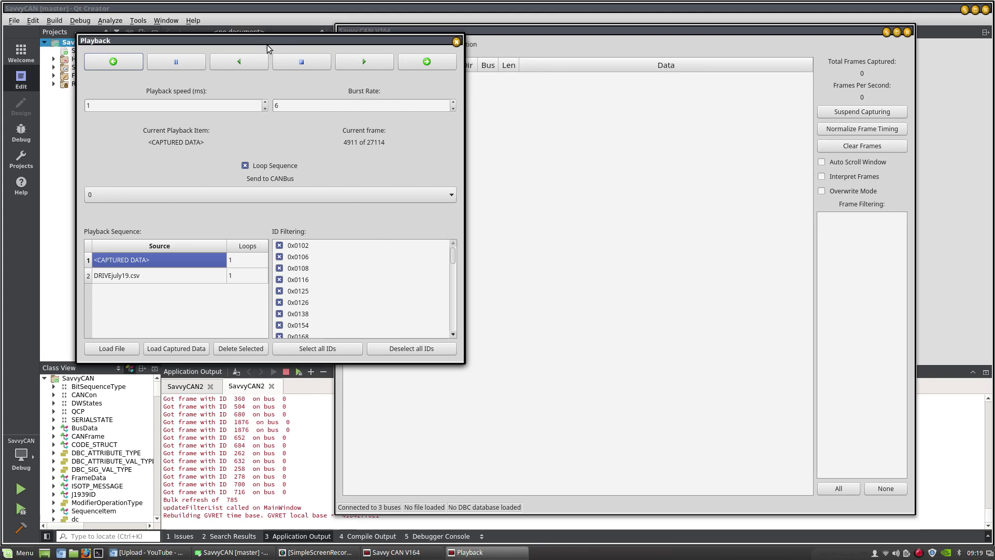
# Step the captured-data playback forward by one frame and start continuous forward playback
pyautogui.click(269, 42)
pyautogui.click(413, 67)
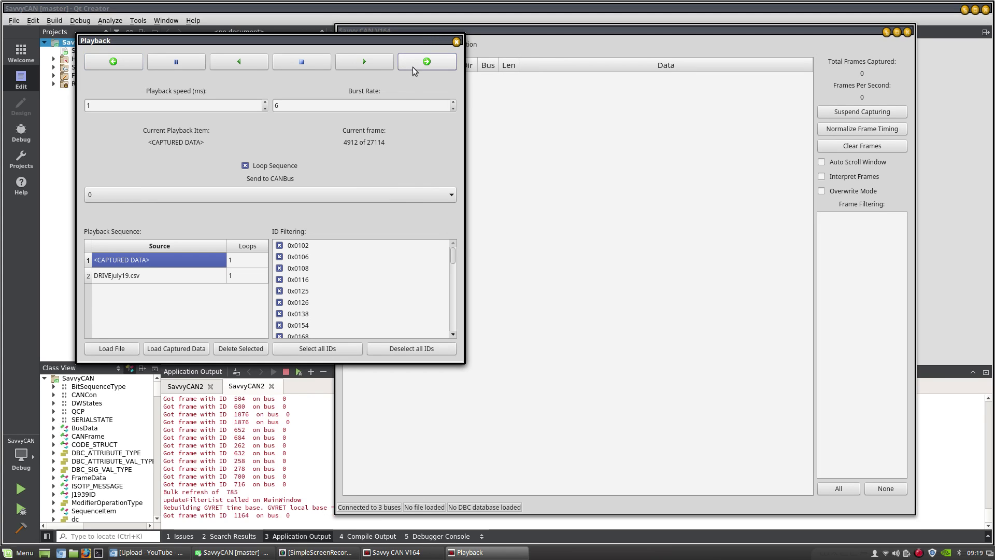
pyautogui.click(364, 63)
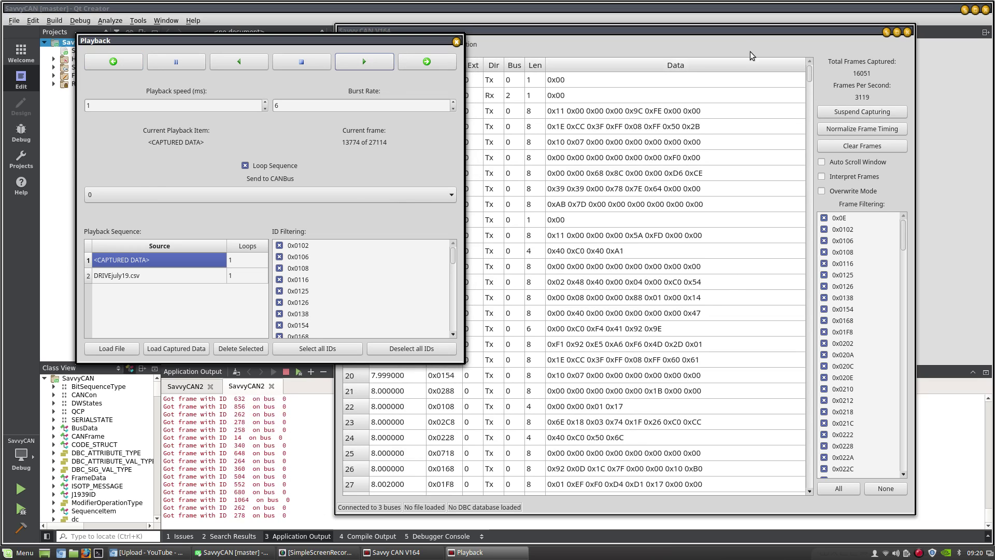
# Examine the direction, bus number and timestamps of the played-back frames in the main window's frame list
pyautogui.click(736, 32)
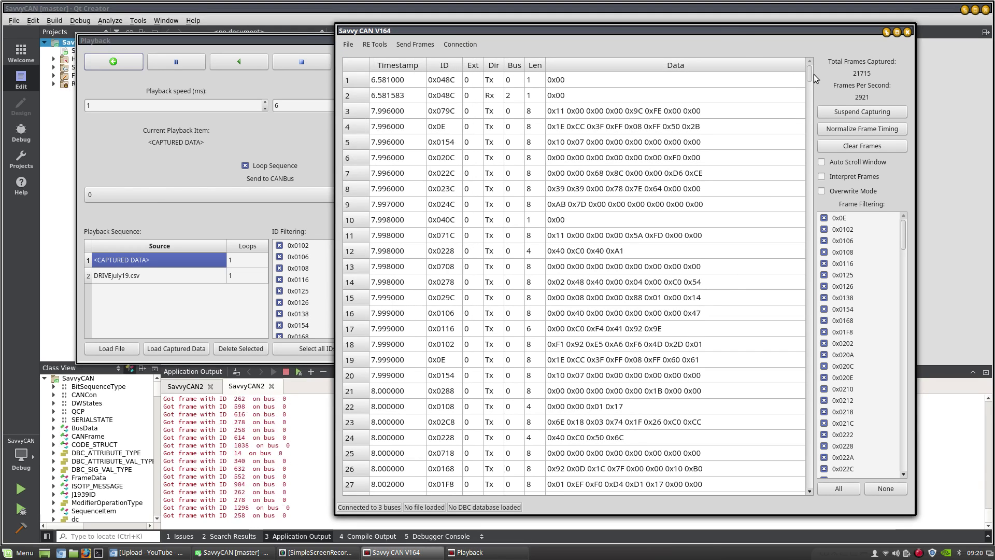
pyautogui.moveTo(809, 72); pyautogui.dragTo(806, 54)
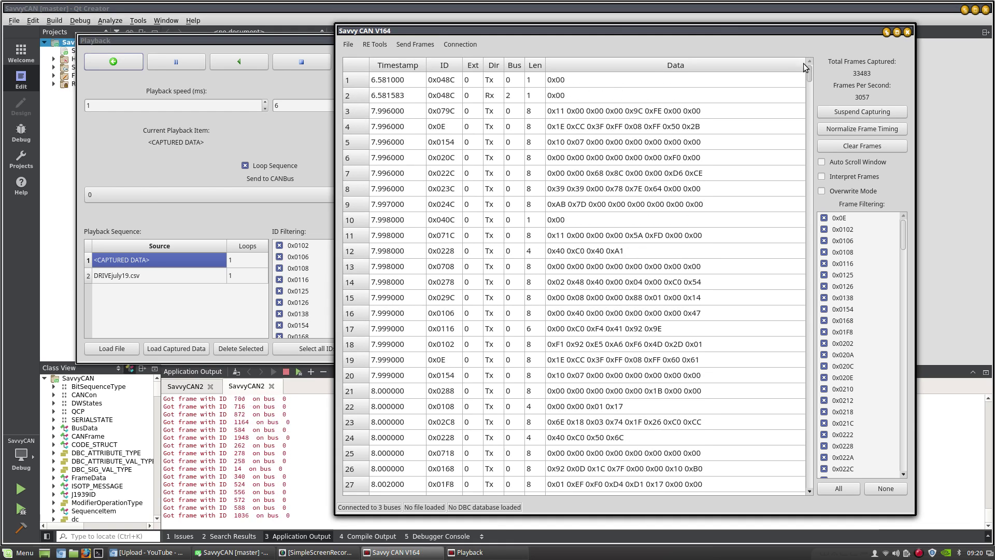
pyautogui.scroll(-3, 603, 267)
pyautogui.scroll(-11, 603, 267)
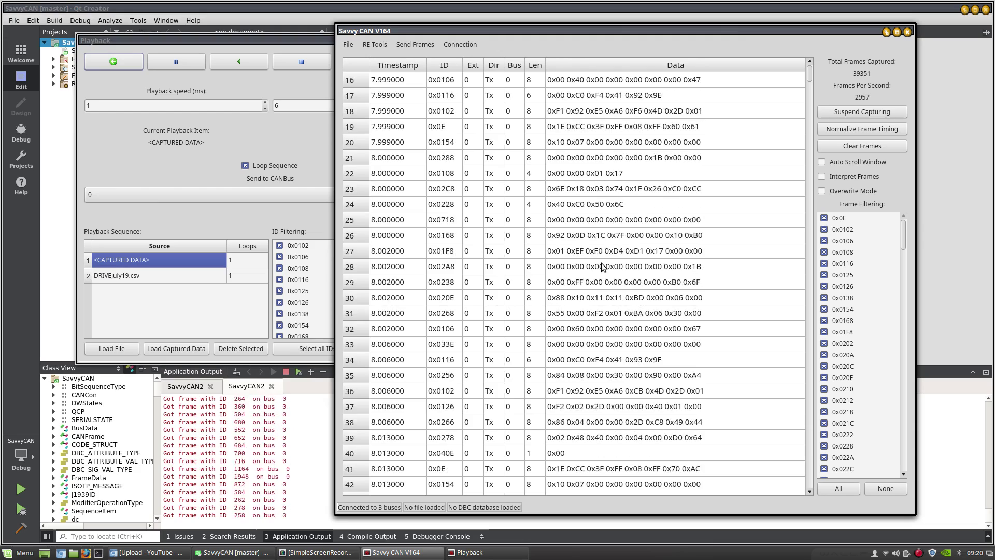
pyautogui.scroll(-15, 592, 261)
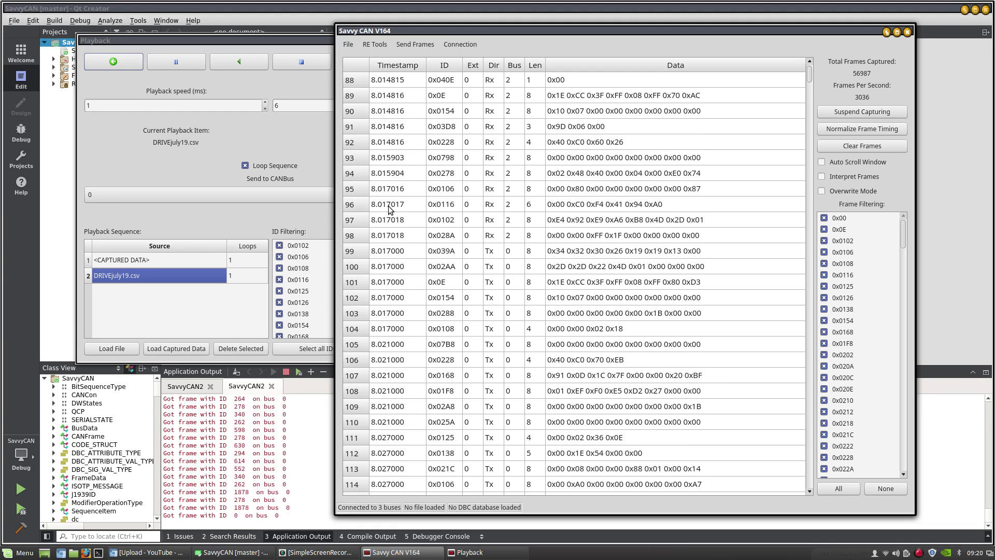
pyautogui.scroll(-9, 507, 311)
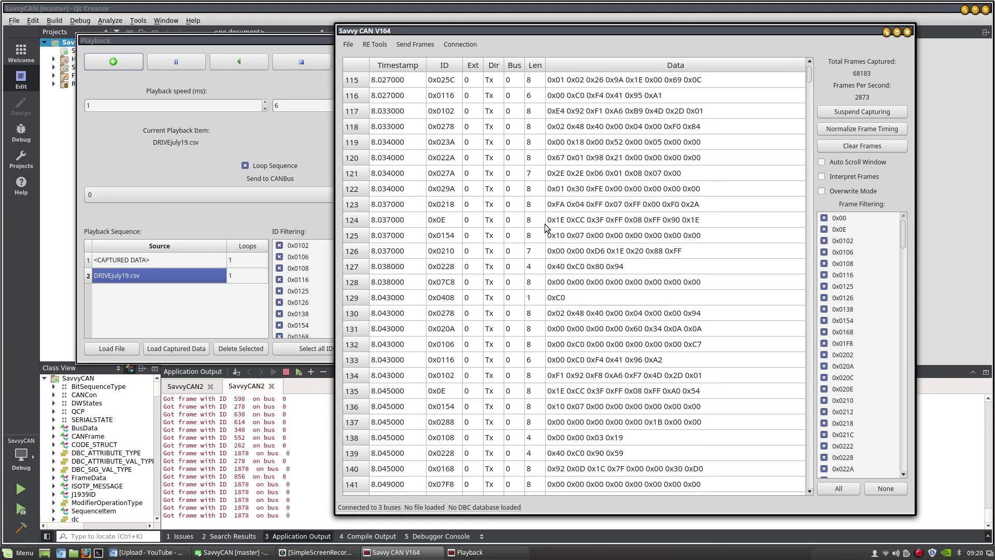
pyautogui.scroll(20, 552, 217)
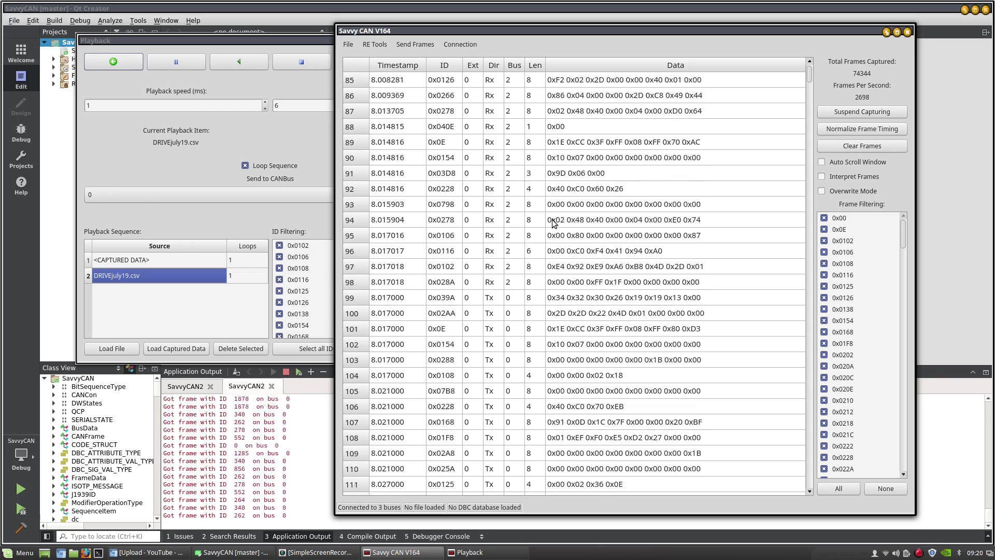
pyautogui.scroll(17, 552, 218)
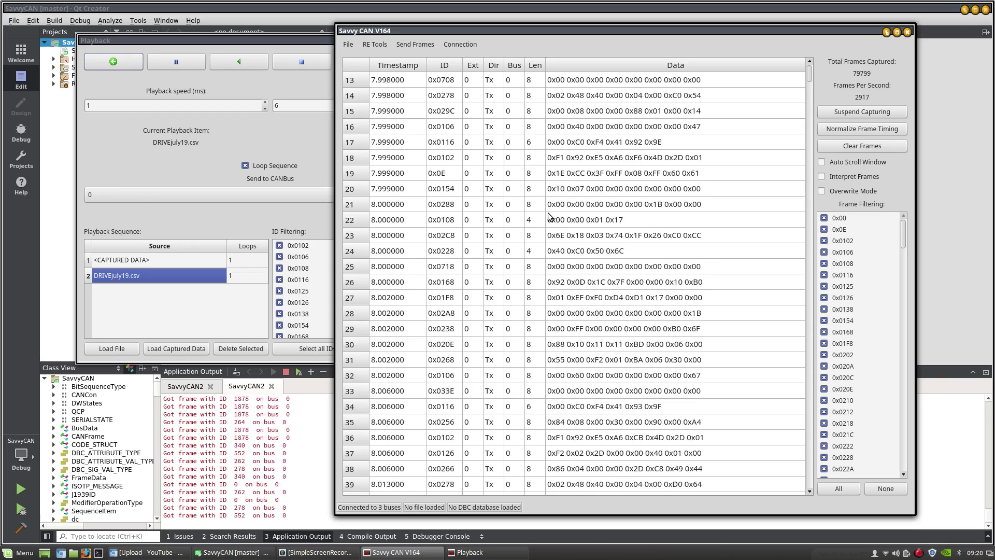
# Clear the main window's captured frames while playback is running, and pause the playback
pyautogui.click(267, 154)
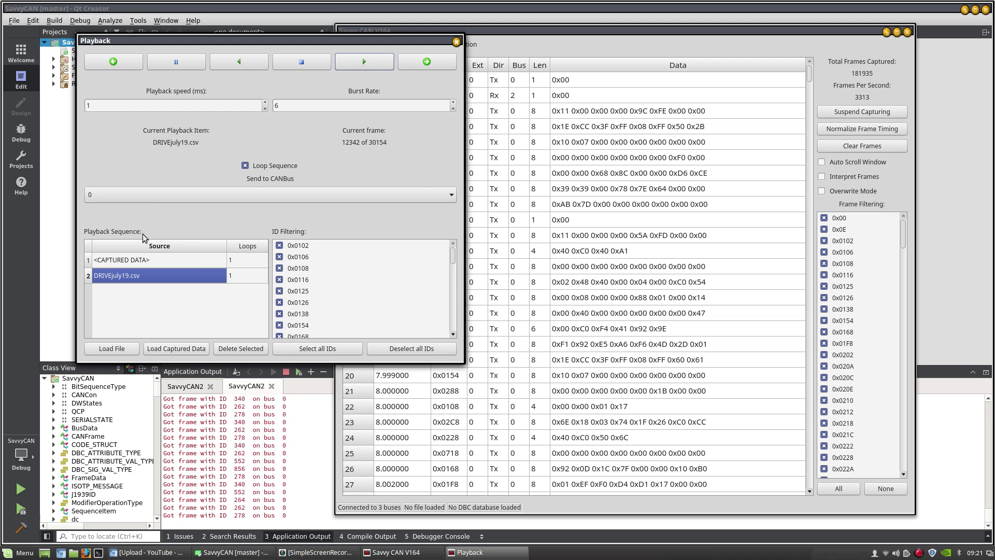
pyautogui.click(864, 149)
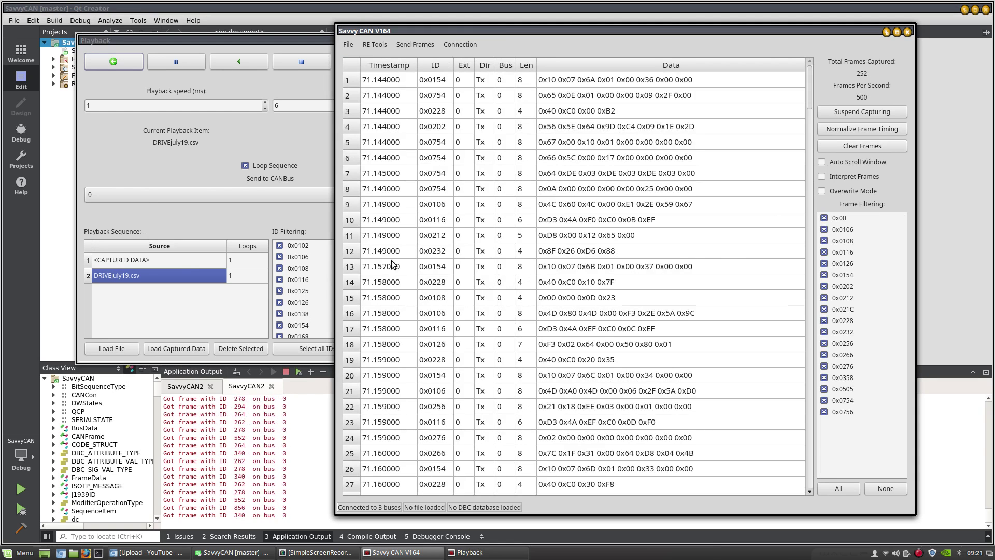
pyautogui.click(209, 45)
pyautogui.click(192, 66)
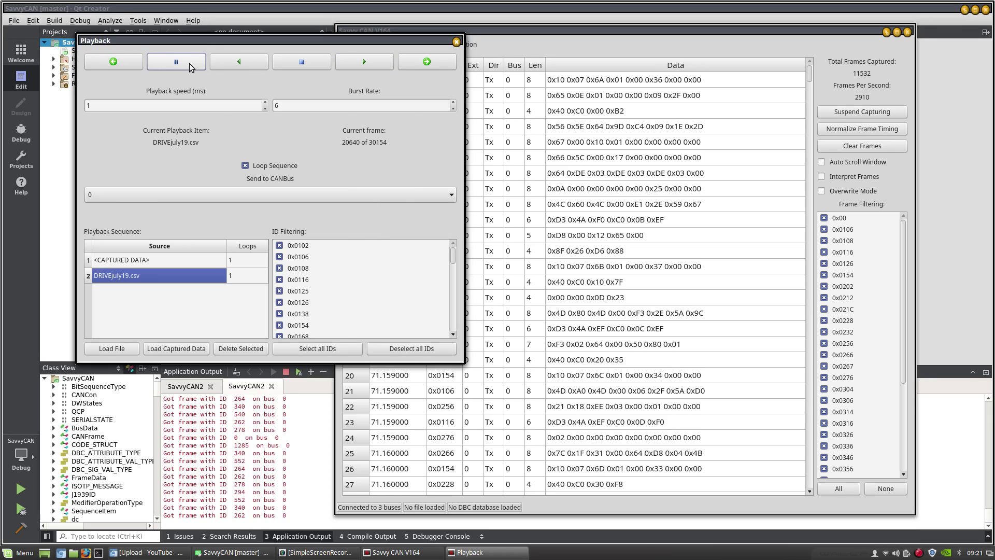